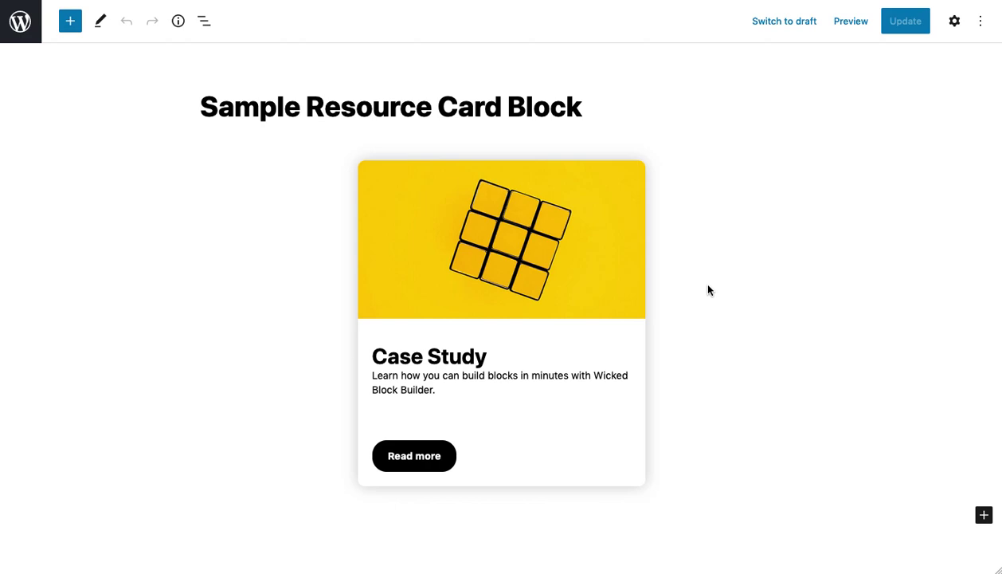
# - Name the new block "Resource Card" in its block settings
pyautogui.moveTo(549, 273)
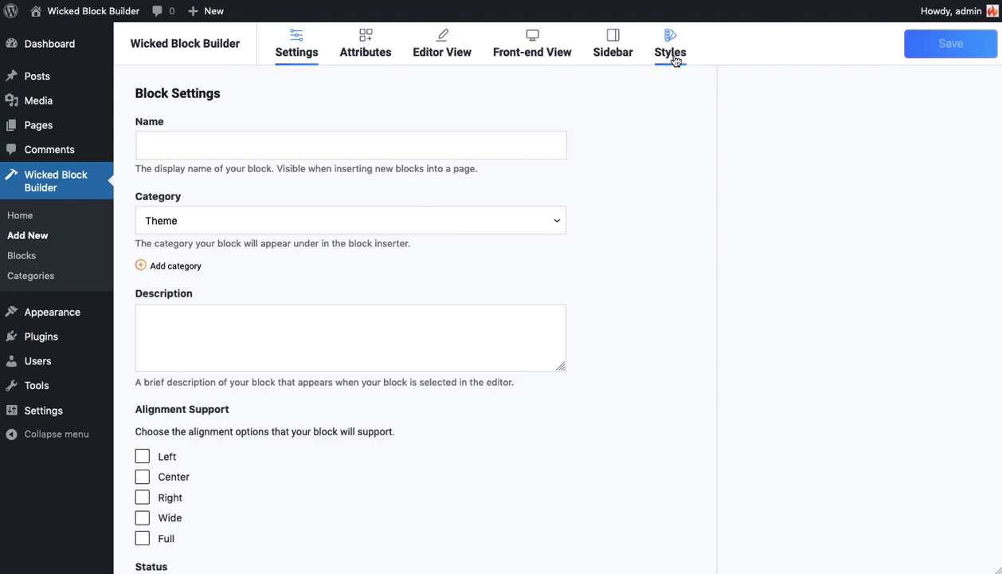
pyautogui.click(229, 143)
pyautogui.write('Resource Card')
# - Add a number attribute to the block and name it imageId
pyautogui.click(354, 40)
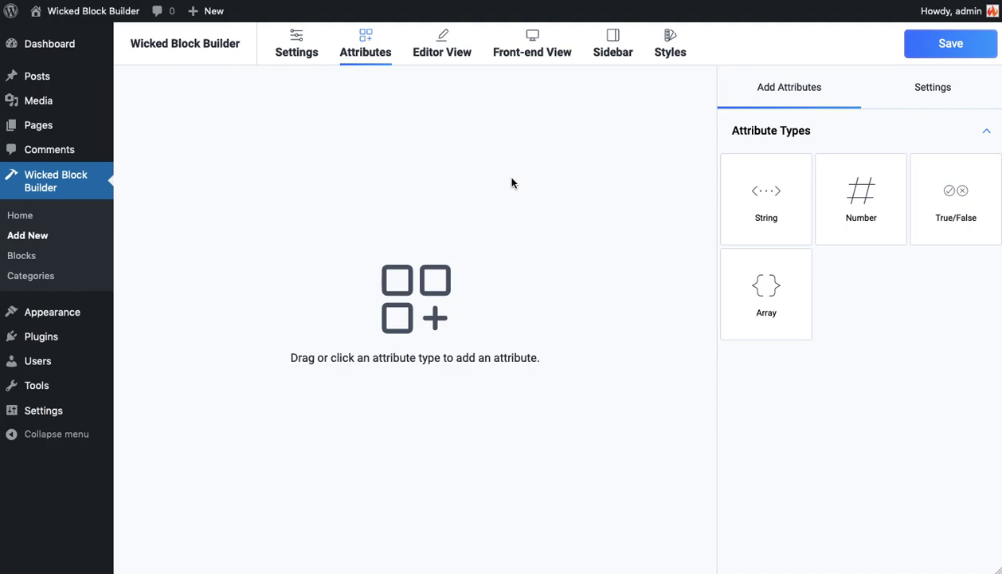
pyautogui.click(854, 210)
pyautogui.click(291, 116)
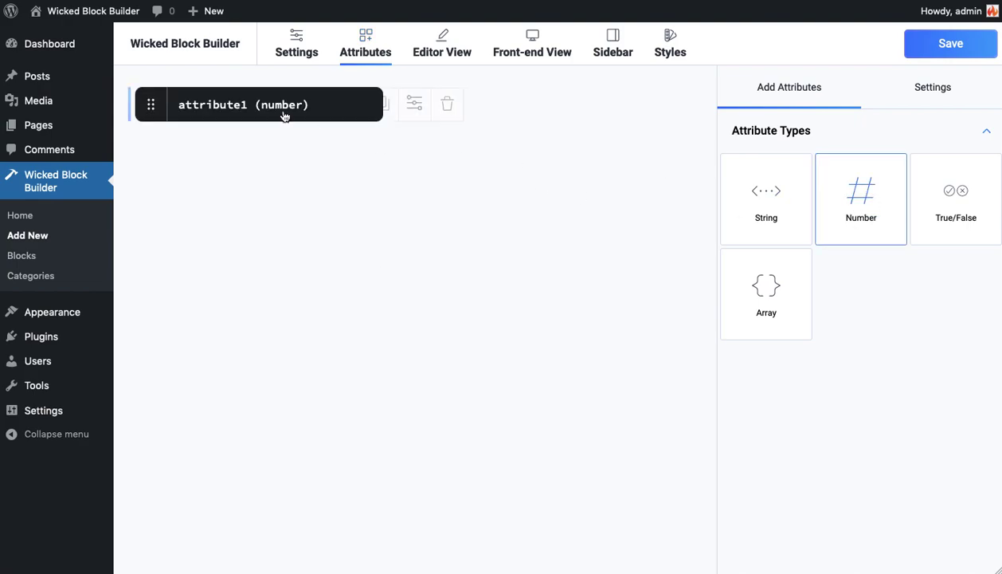
pyautogui.doubleClick(804, 230)
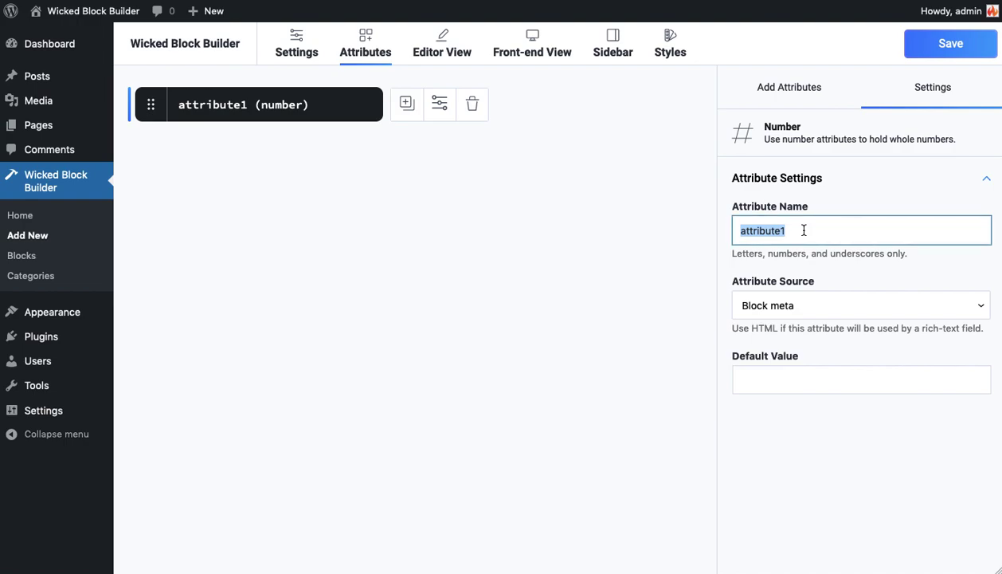
pyautogui.write('imageId')
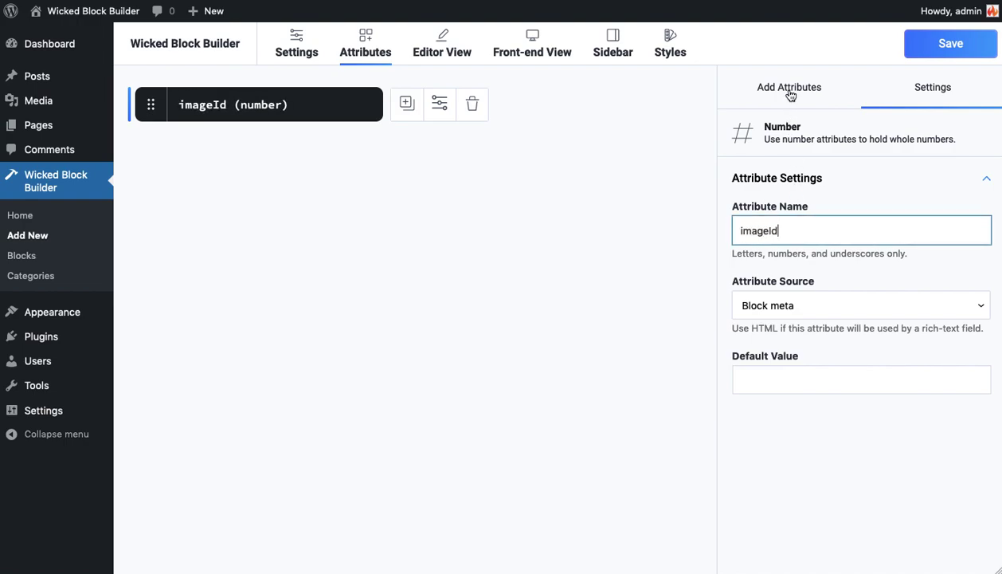
# - Add a string attribute named title to the block
pyautogui.click(790, 94)
pyautogui.click(766, 195)
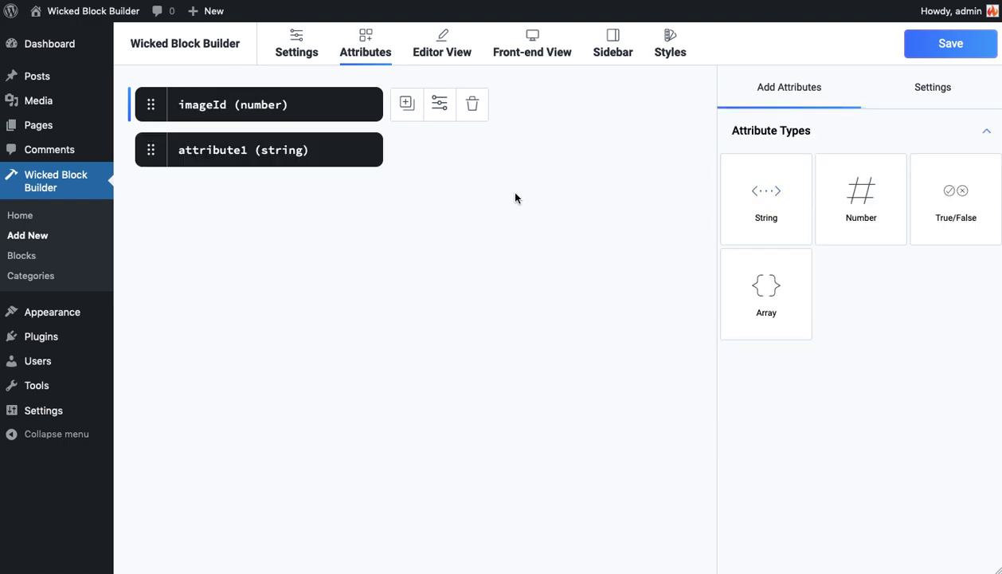
pyautogui.click(291, 153)
pyautogui.doubleClick(808, 231)
pyautogui.write('title')
# - Add another string attribute to the block and name it summary
pyautogui.click(790, 90)
pyautogui.click(751, 168)
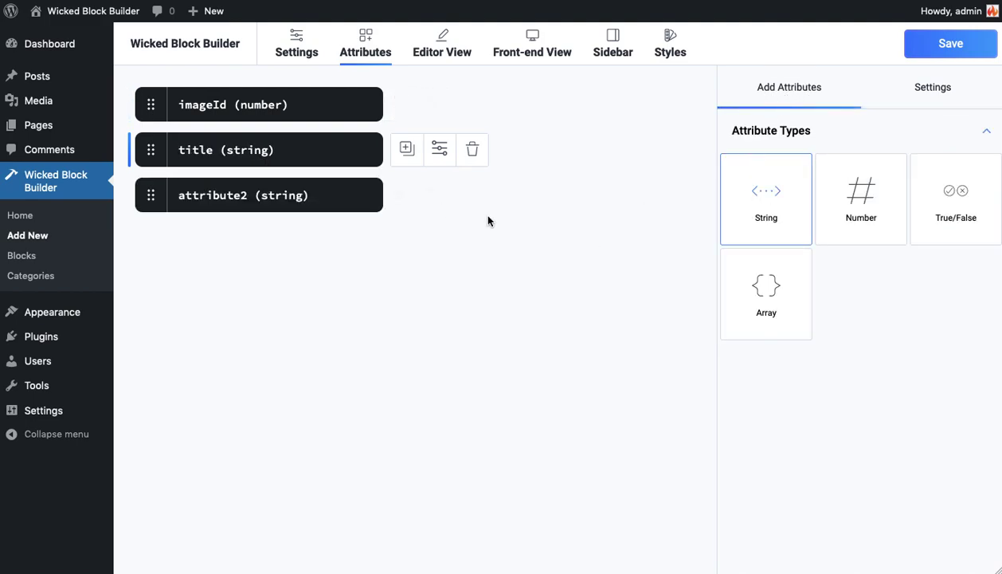
pyautogui.click(252, 208)
pyautogui.moveTo(740, 230); pyautogui.dragTo(767, 227)
pyautogui.doubleClick(768, 227)
pyautogui.write('summary')
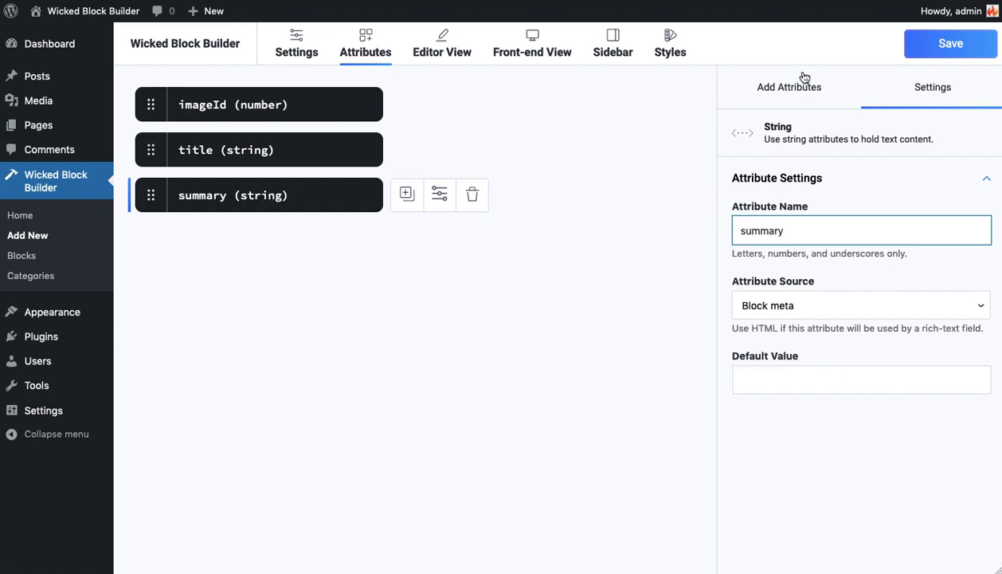
# - Add a further string attribute to the block and name it button
pyautogui.click(804, 77)
pyautogui.click(765, 186)
pyautogui.doubleClick(750, 229)
pyautogui.write('button')
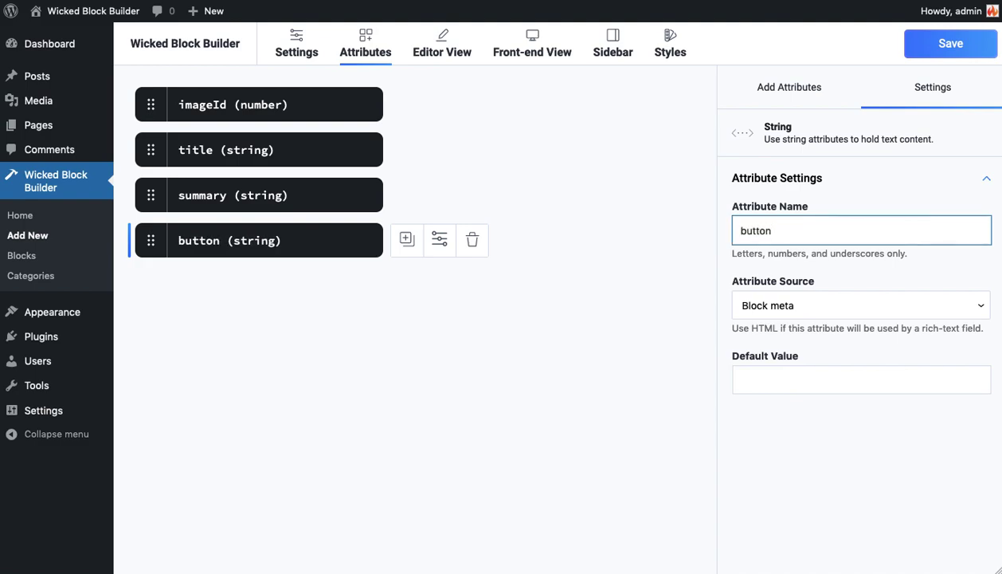
# - Add a root div to the block's editor view and give it the class resoure-card-block
pyautogui.click(440, 46)
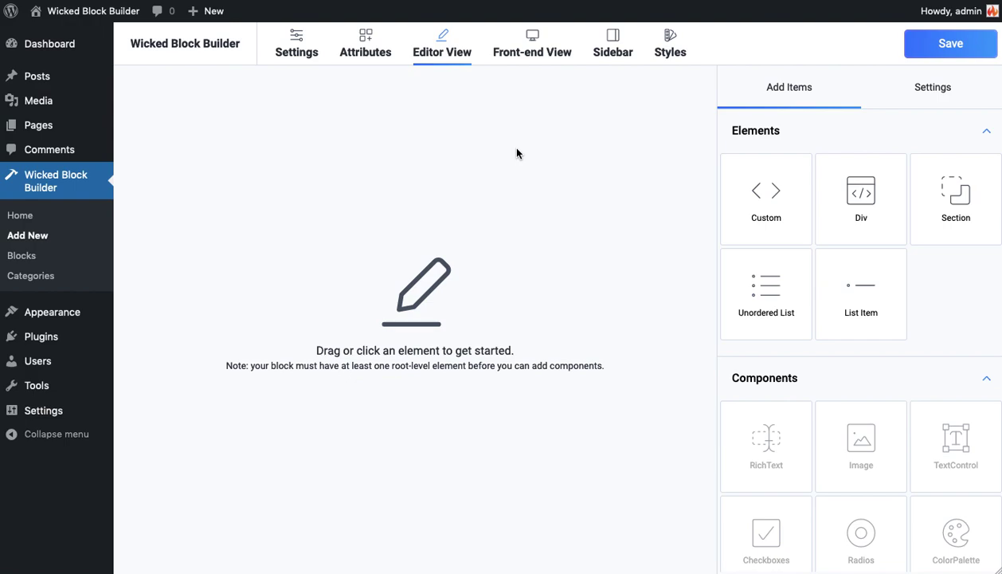
pyautogui.click(838, 205)
pyautogui.click(358, 95)
pyautogui.click(777, 401)
pyautogui.click(776, 421)
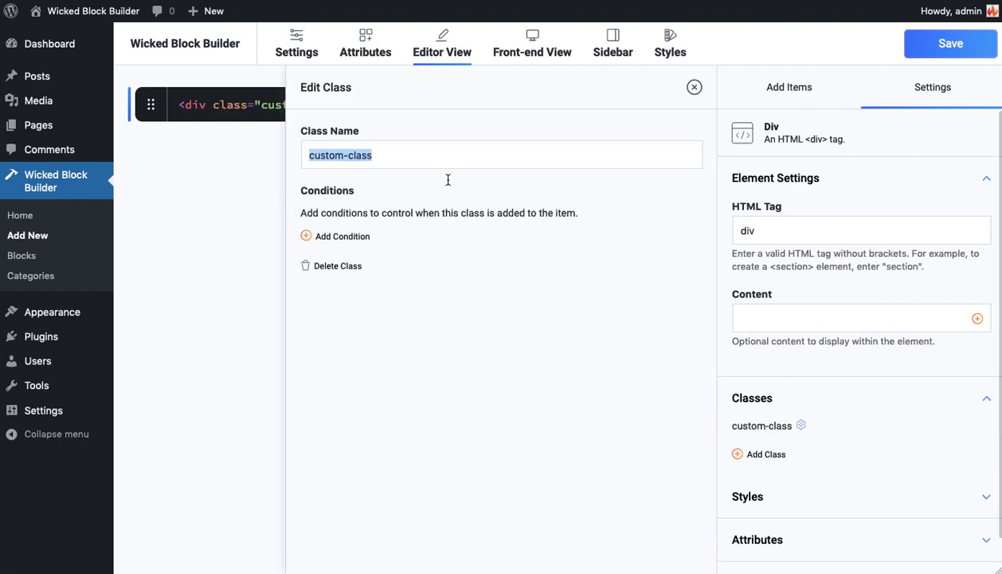
pyautogui.write('resoure-card-block')
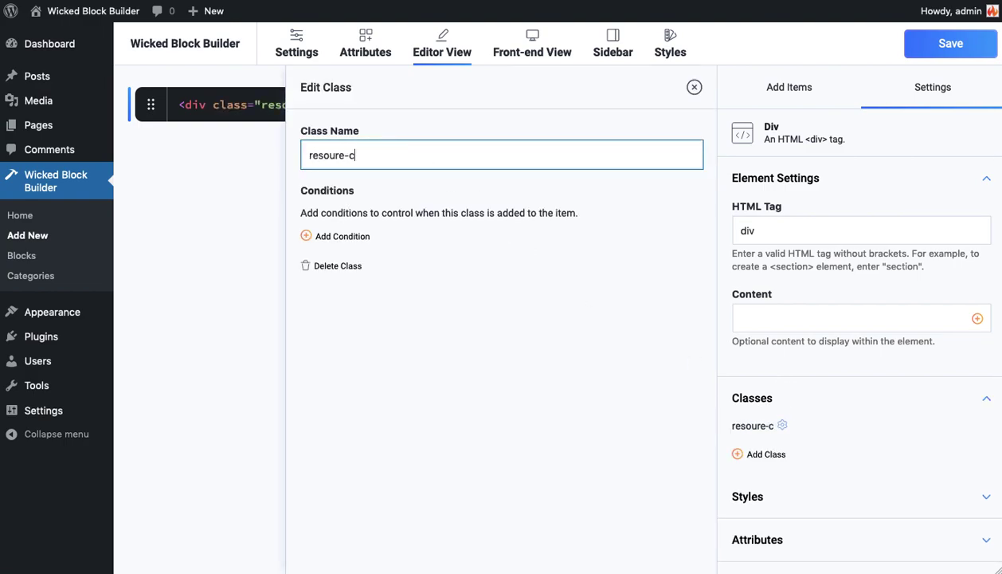
# - Add an Image component inside the root div and bind it to the imageId attribute
pyautogui.click(761, 101)
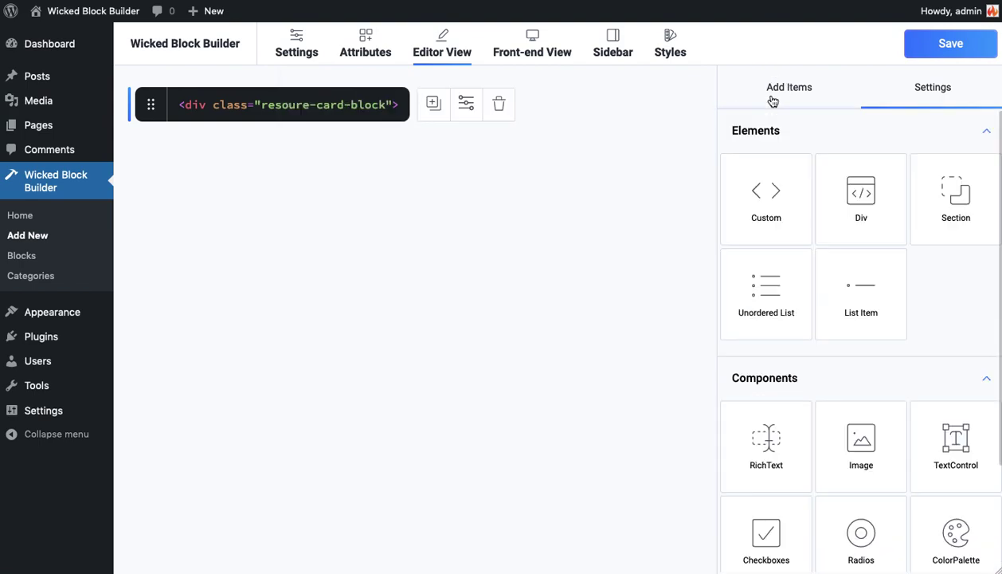
pyautogui.click(857, 452)
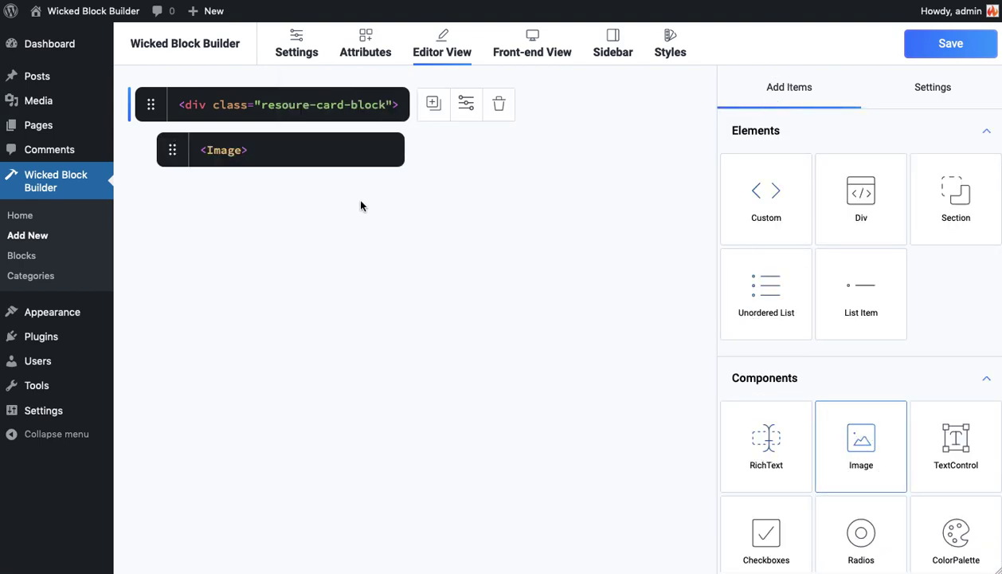
pyautogui.click(324, 161)
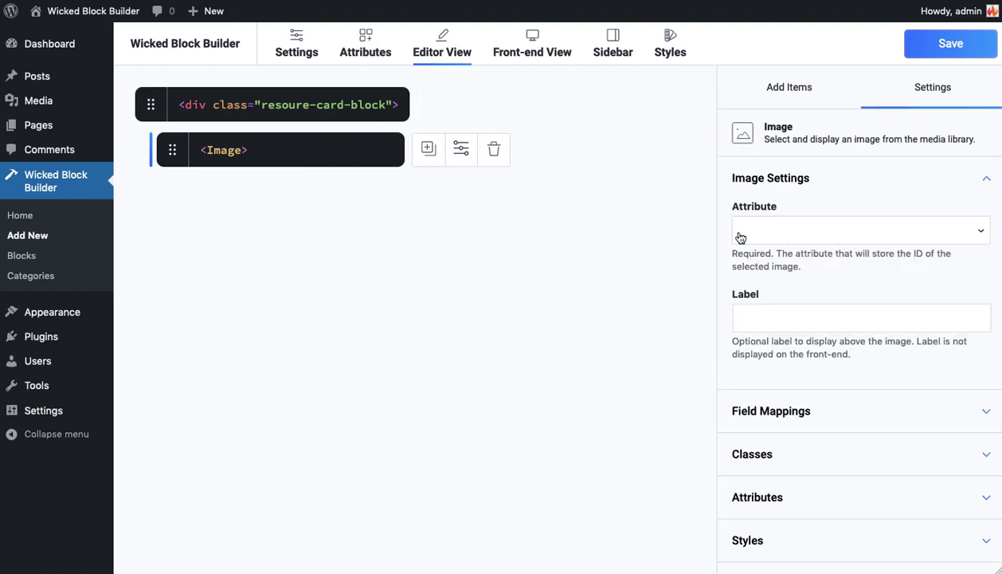
pyautogui.click(840, 233)
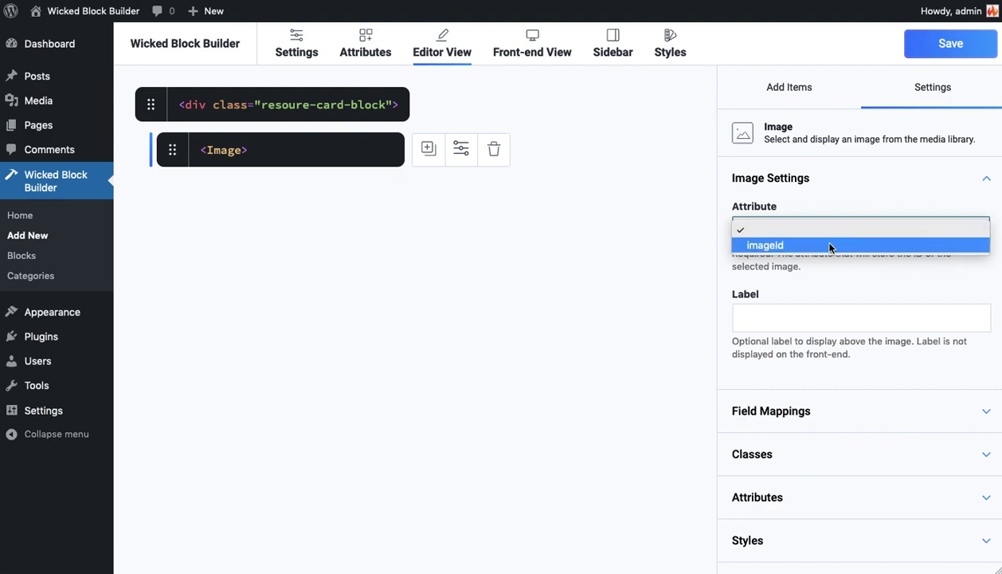
pyautogui.click(830, 246)
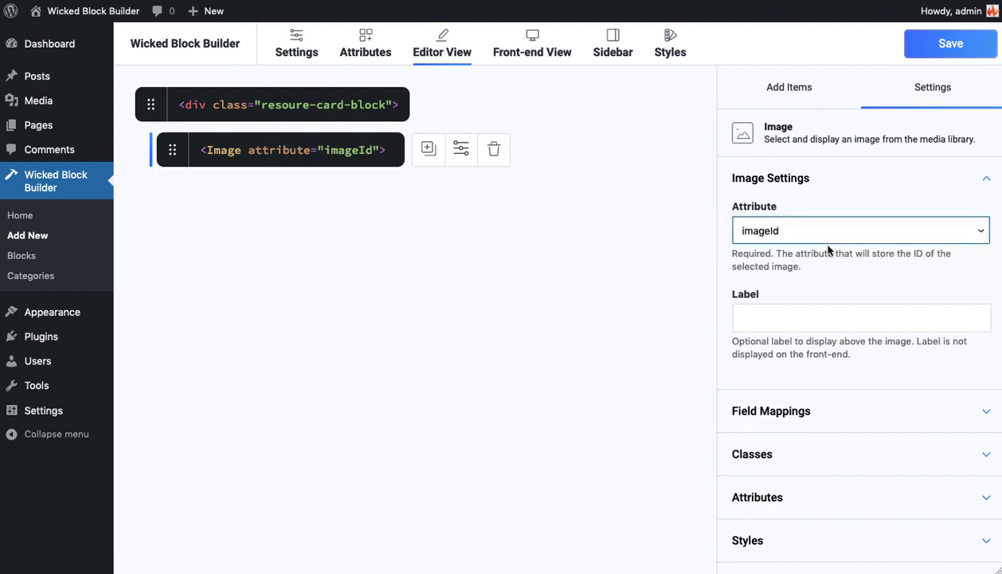
# - Add a RichText component bound to the title attribute, with placeholder text "Title..." and HTML tag h2
pyautogui.click(787, 88)
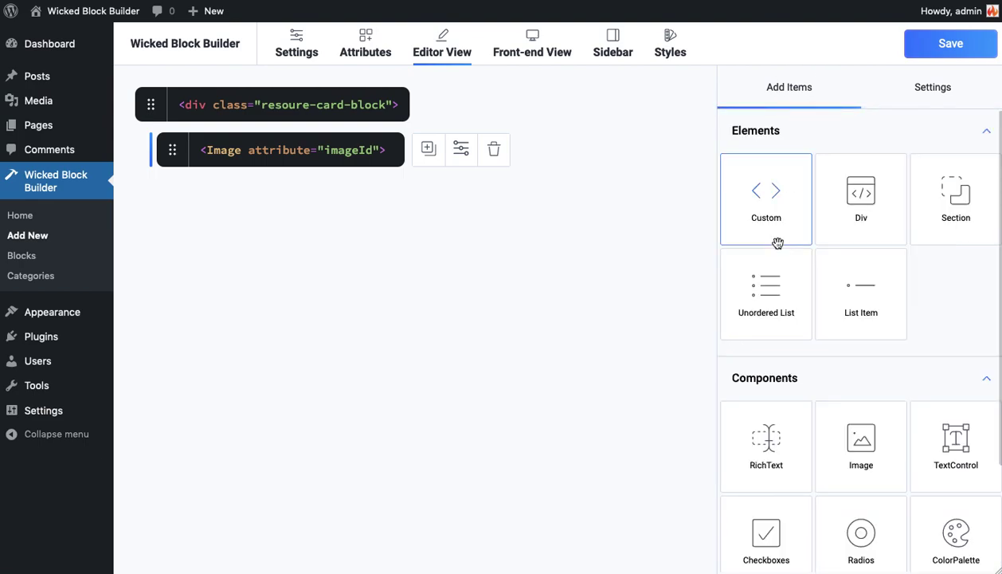
pyautogui.click(768, 432)
pyautogui.click(340, 196)
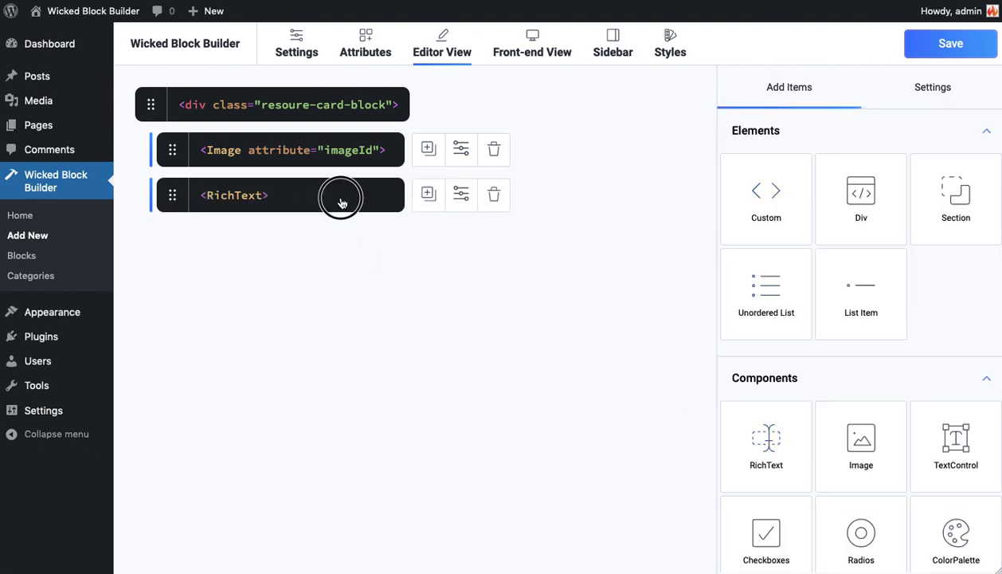
pyautogui.click(786, 240)
pyautogui.click(783, 247)
pyautogui.click(832, 317)
pyautogui.write('Title...')
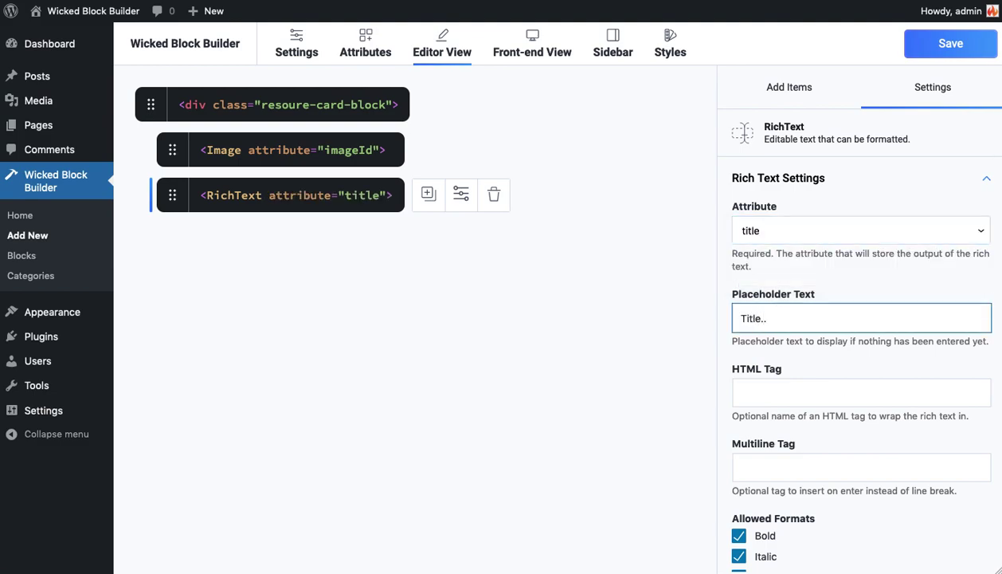
pyautogui.click(745, 387)
pyautogui.write('h2')
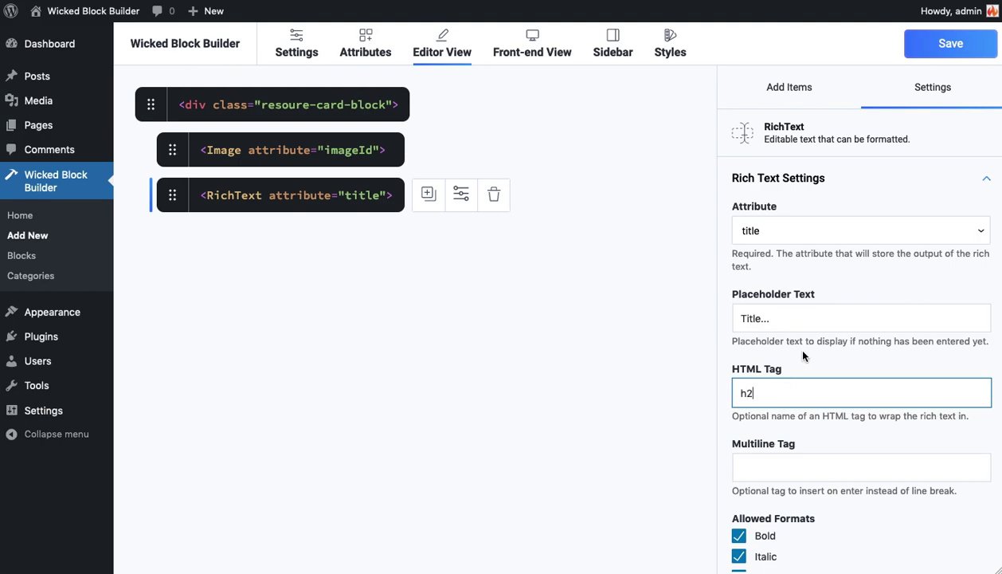
# - Add a second RichText component bound to the summary attribute, with the placeholder text "Summary"
pyautogui.click(796, 89)
pyautogui.click(757, 433)
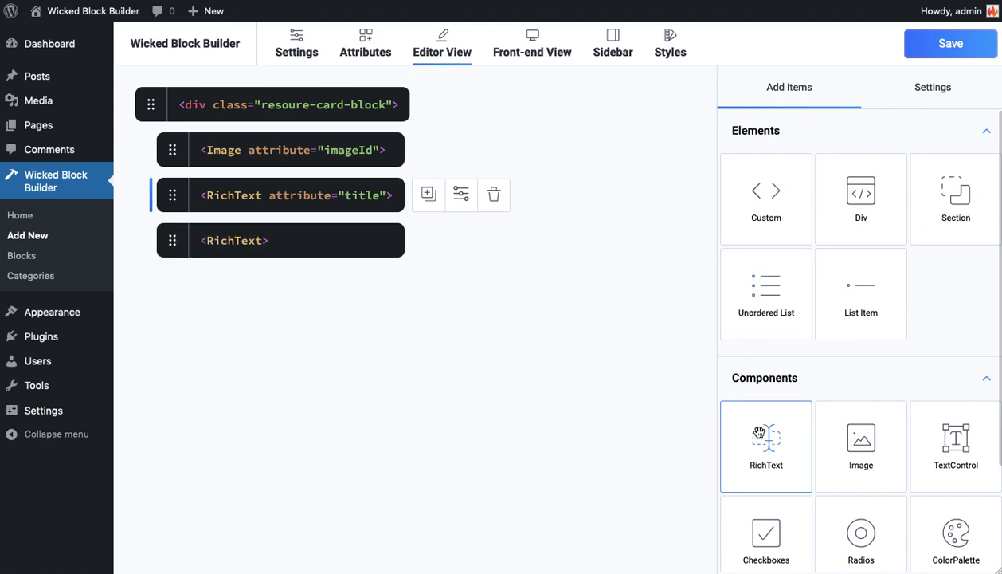
pyautogui.click(341, 255)
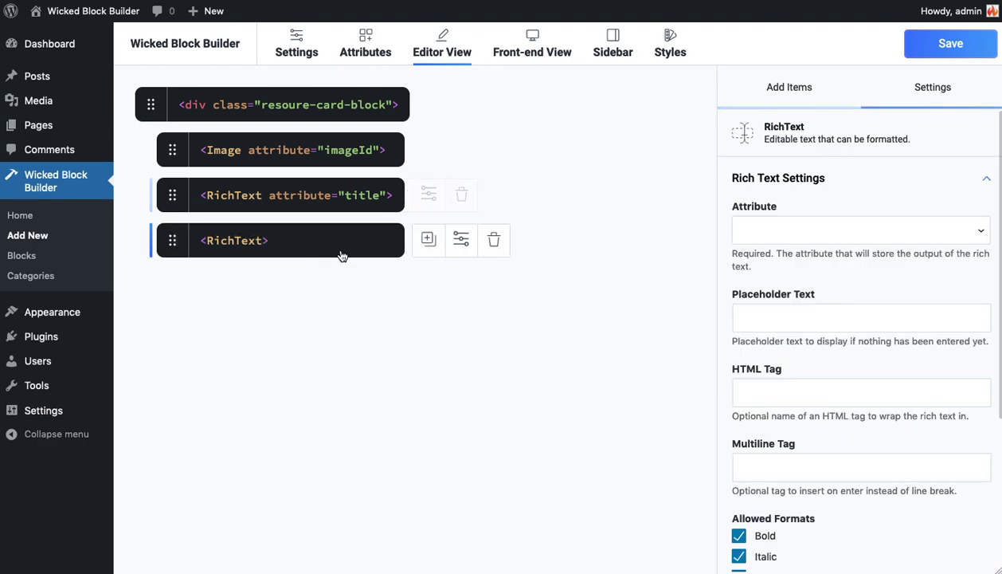
pyautogui.click(791, 231)
pyautogui.click(761, 260)
pyautogui.click(761, 318)
pyautogui.write('Summary')
# - Give the summary RichText component the class name summary
pyautogui.scroll(-3, 761, 344)
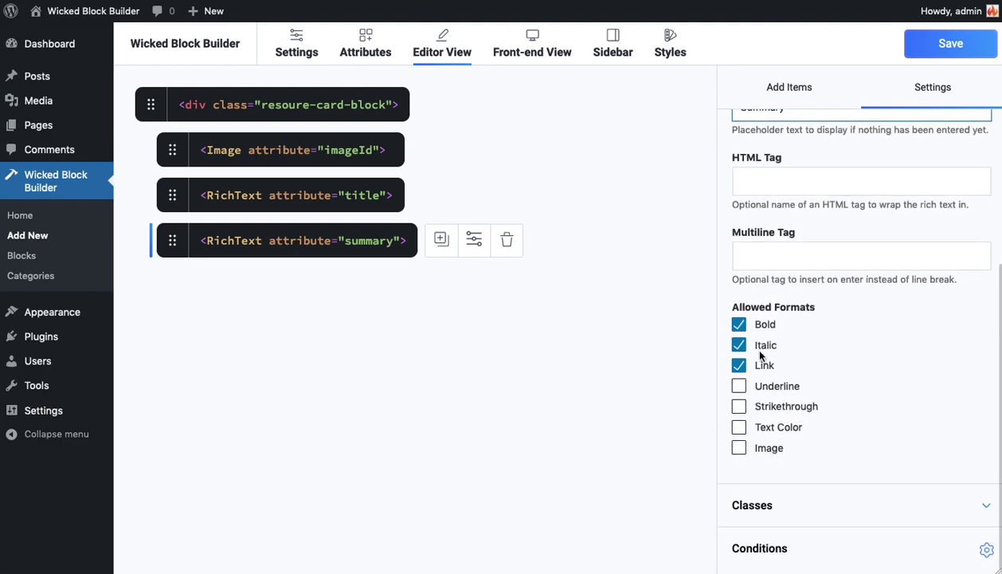
pyautogui.click(744, 505)
pyautogui.click(768, 540)
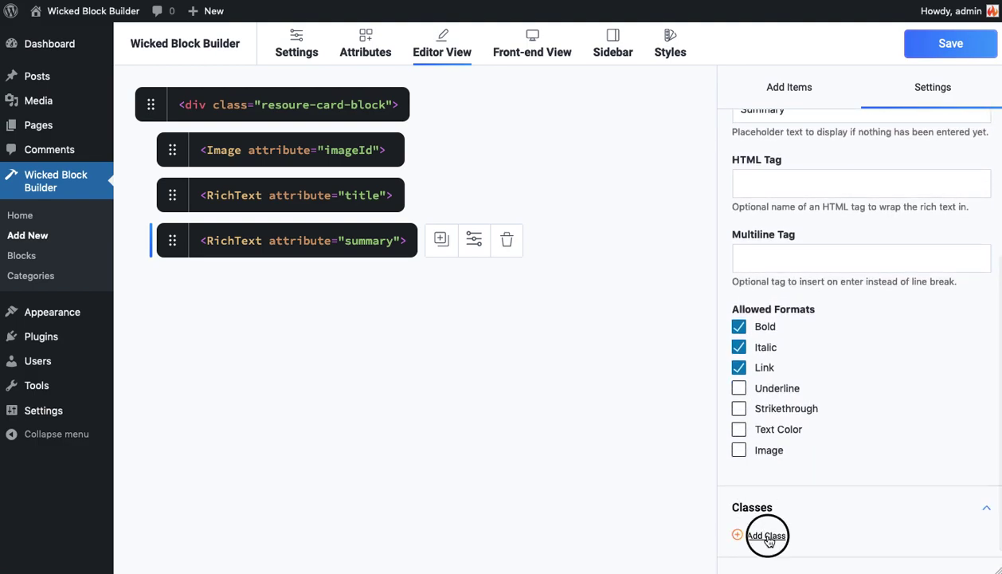
pyautogui.write('summary')
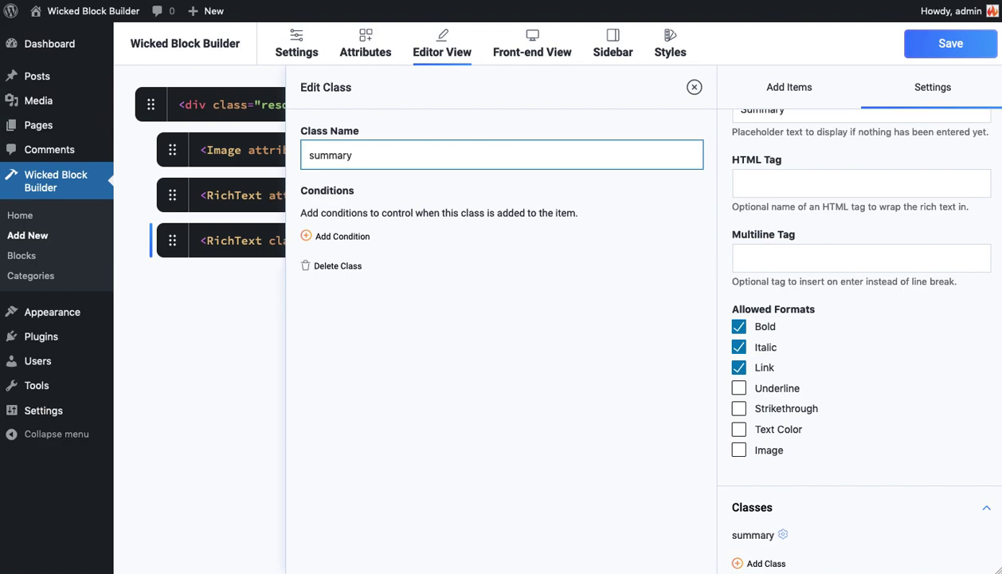
# - Add a third RichText component bound to the button attribute and give it the class card-button
pyautogui.click(796, 86)
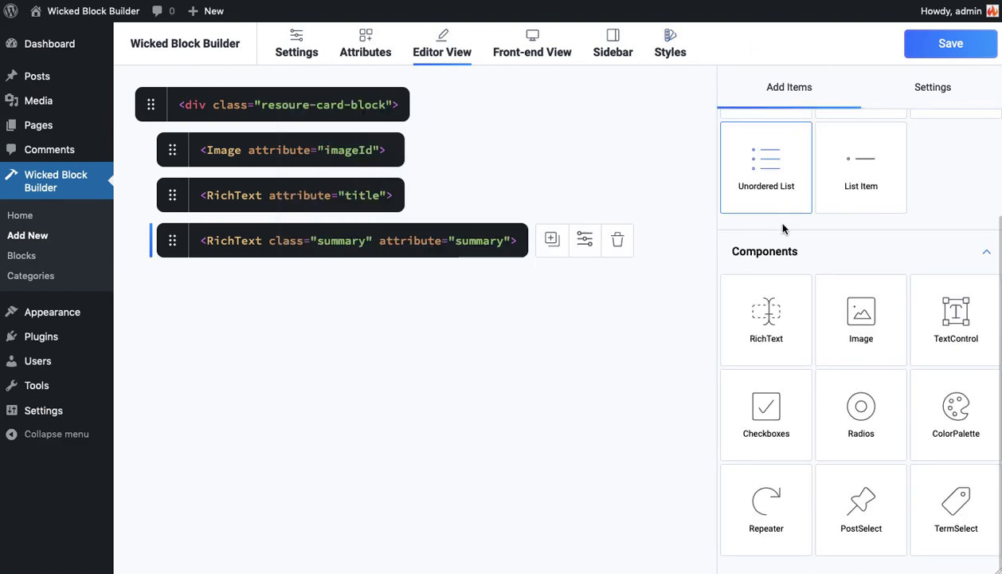
pyautogui.click(758, 314)
pyautogui.click(335, 293)
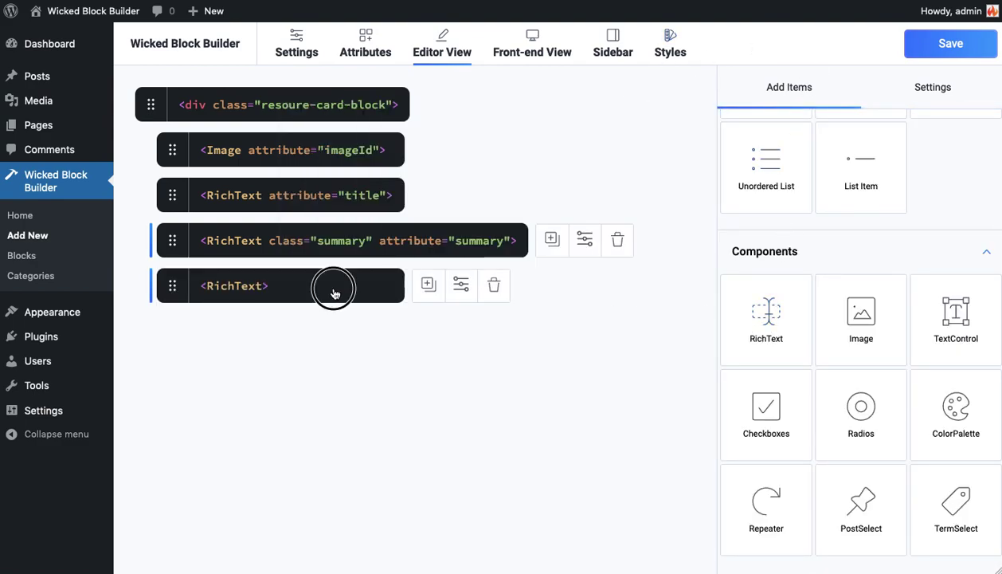
pyautogui.click(813, 227)
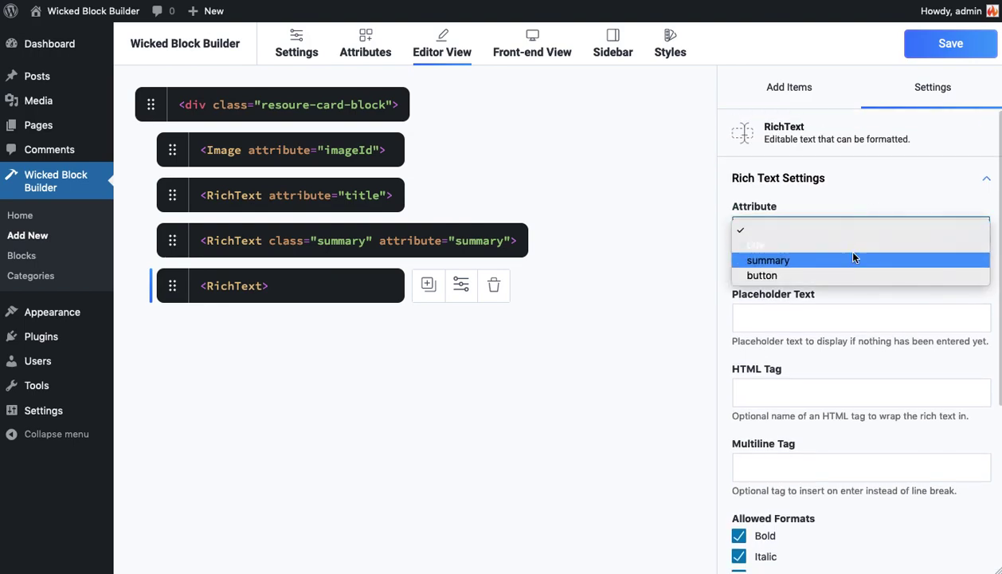
pyautogui.click(833, 274)
pyautogui.scroll(-3, 828, 312)
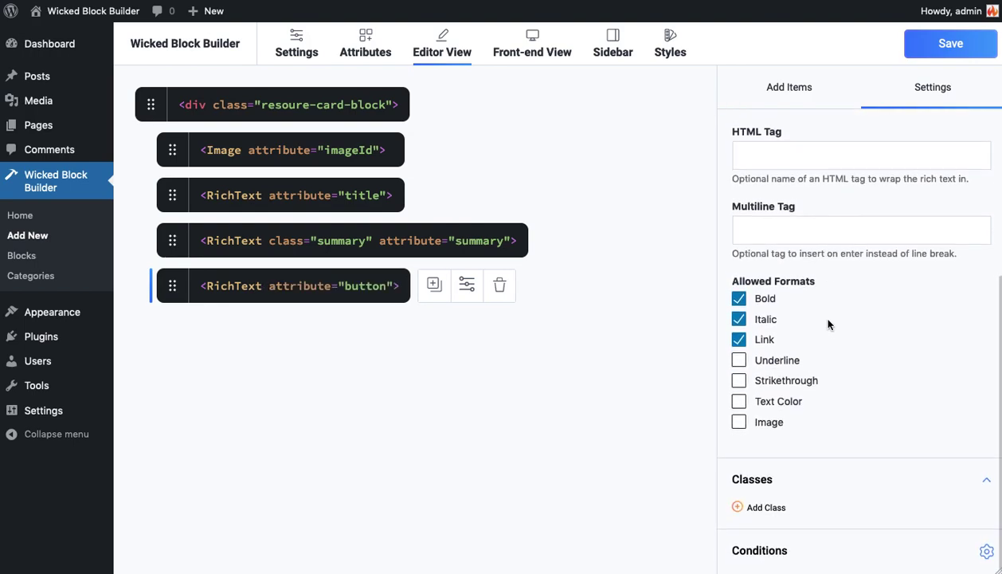
pyautogui.click(766, 508)
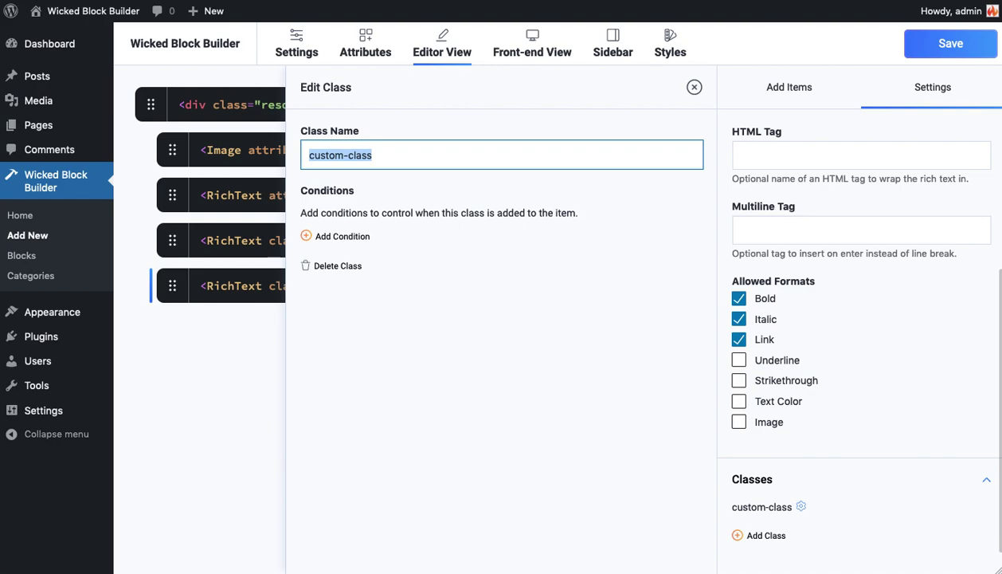
pyautogui.write('card-button')
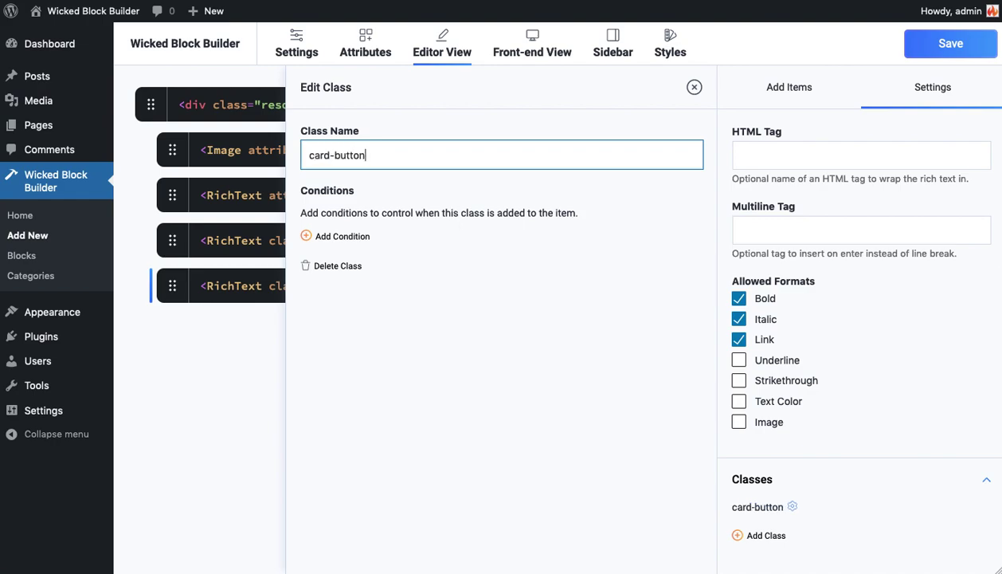
# - View the block's front-end view and sidebar layouts, then its styles editor
pyautogui.click(535, 40)
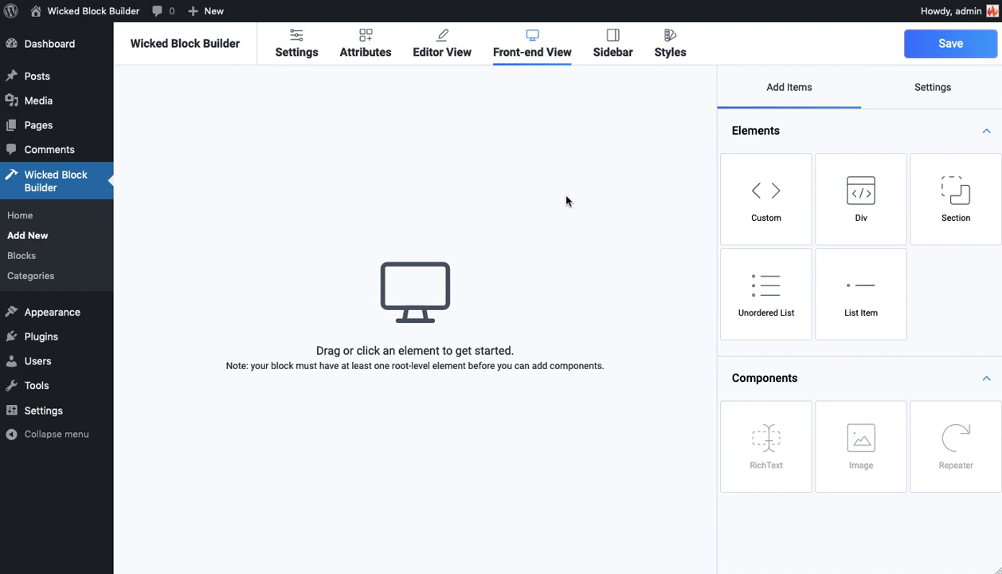
pyautogui.click(611, 54)
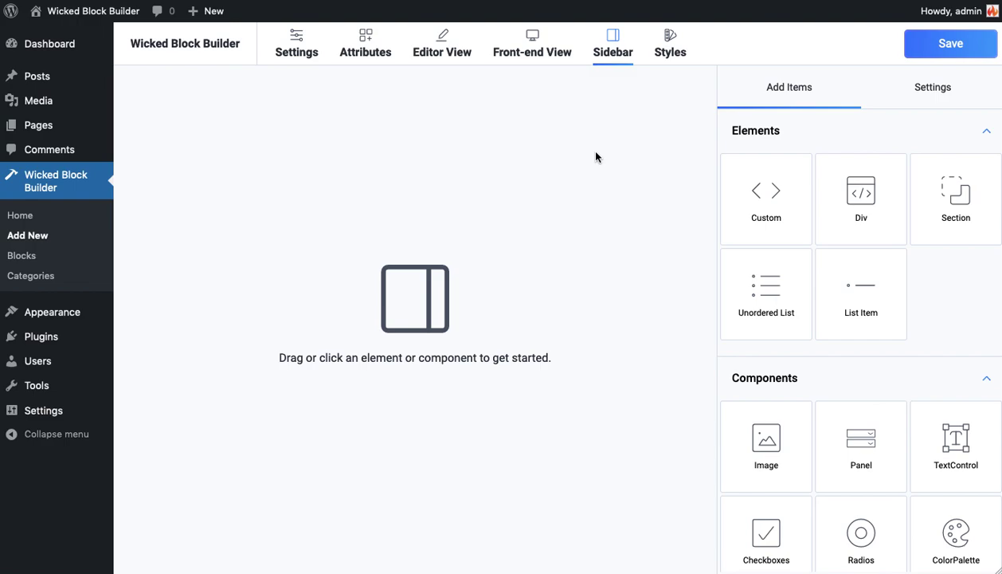
pyautogui.click(663, 49)
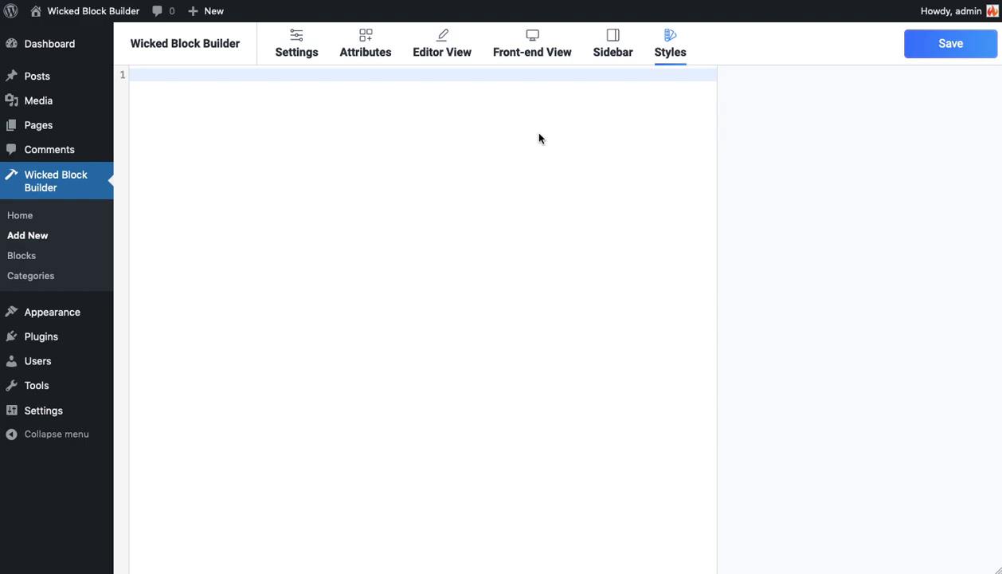
# - Paste the prepared resource-card-block CSS into the block's empty stylesheet and save the block
pyautogui.hotkey('ctrl', 'v')
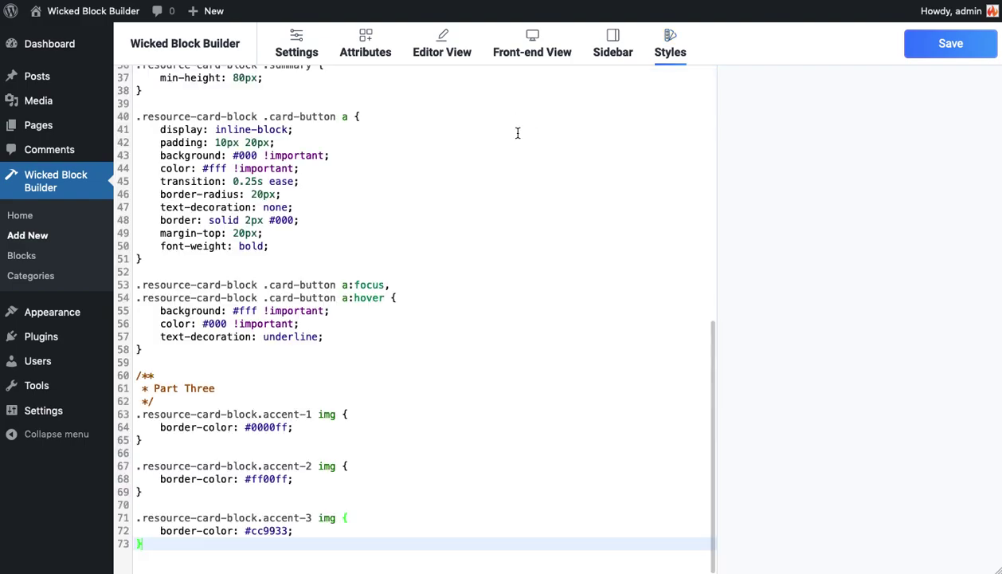
pyautogui.scroll(10, 518, 133)
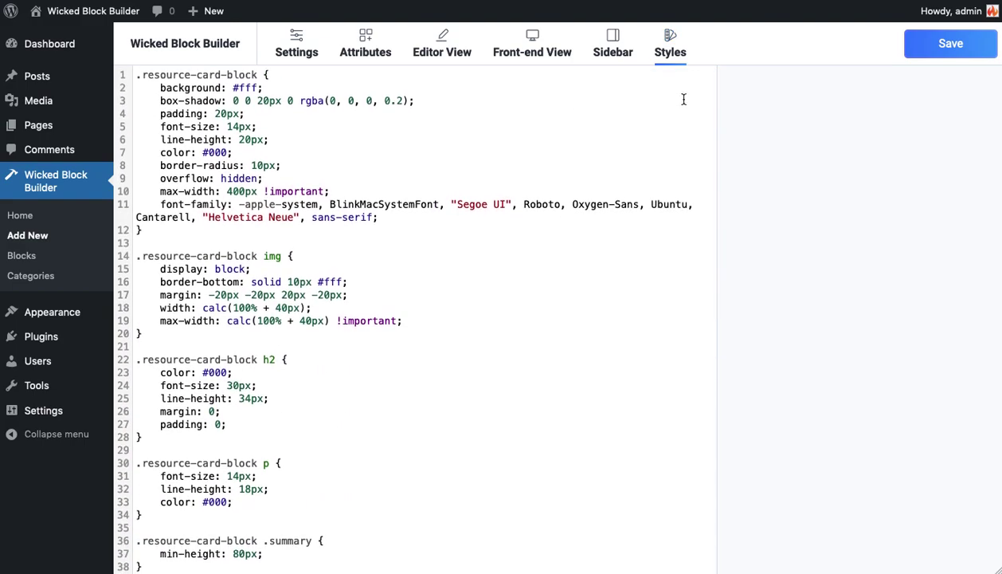
pyautogui.click(937, 46)
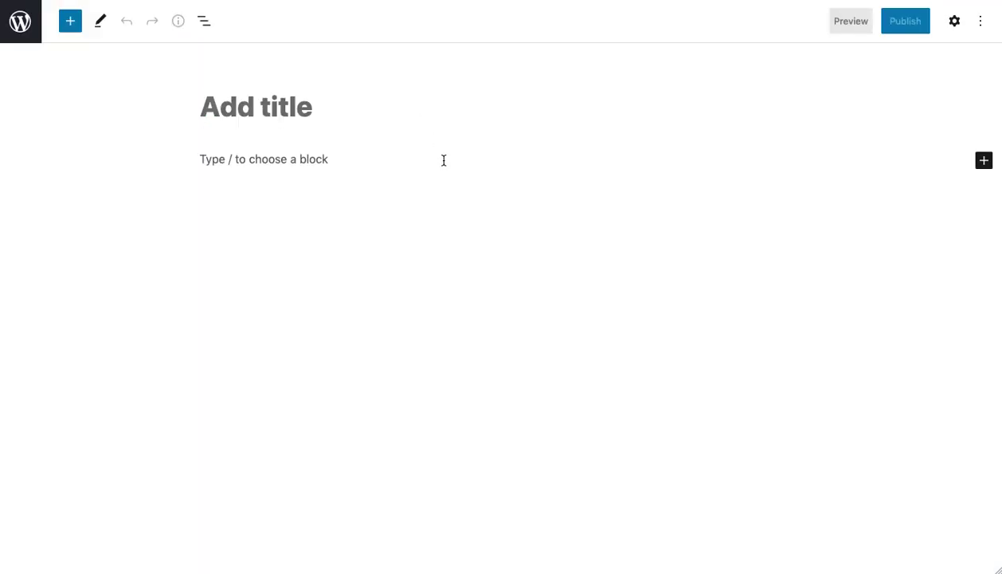
# - Search the block library for "res" and insert the first Resource Card block into the new untitled post
pyautogui.click(69, 25)
pyautogui.write('resr')
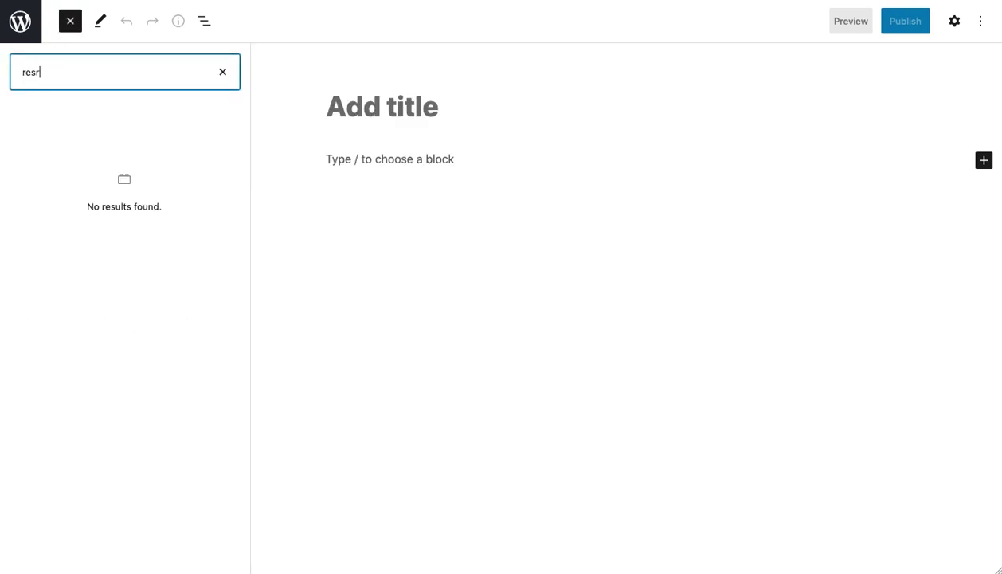
pyautogui.press('BackSpace')
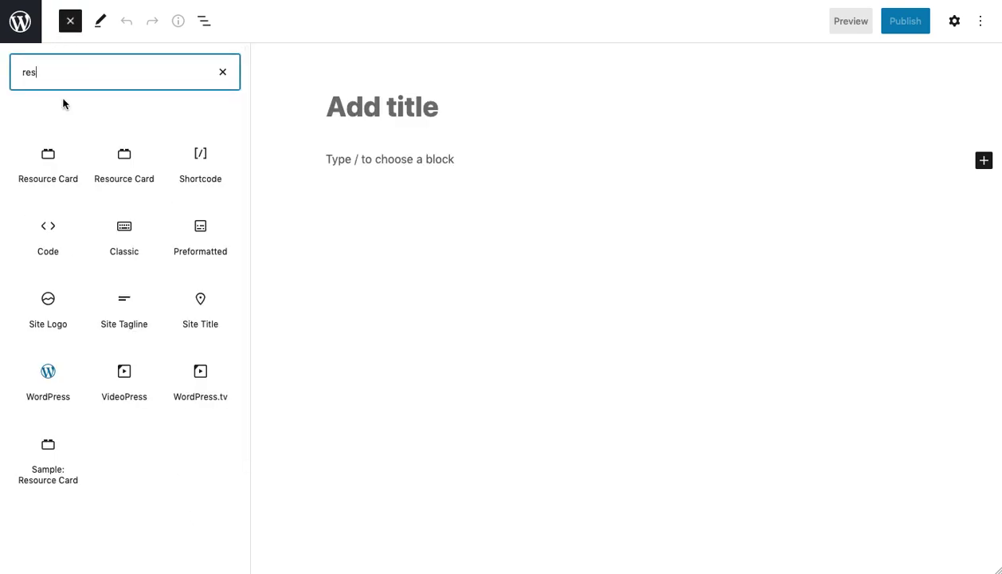
pyautogui.click(46, 167)
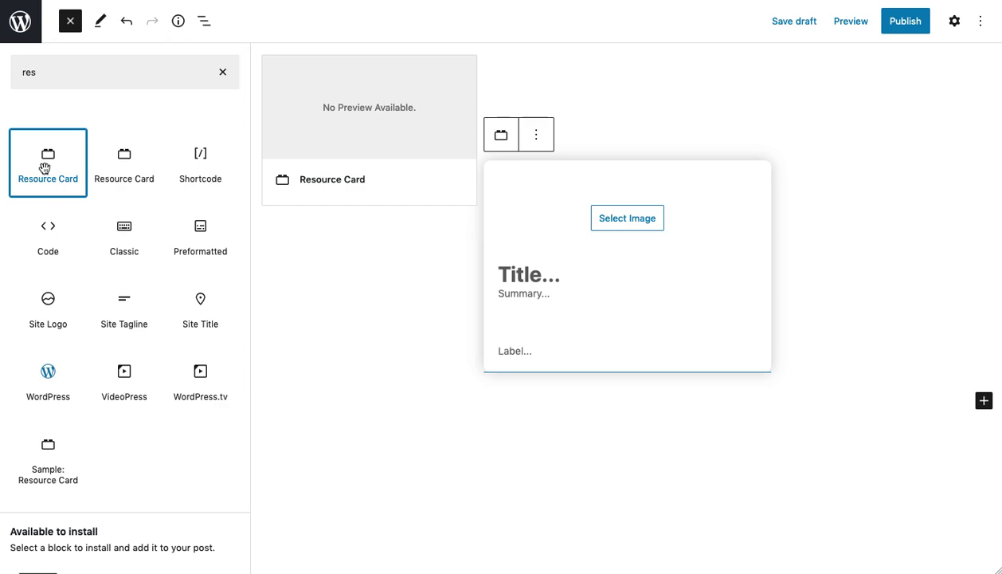
# - Set the card's image to cube.jpg from the media library
pyautogui.click(620, 220)
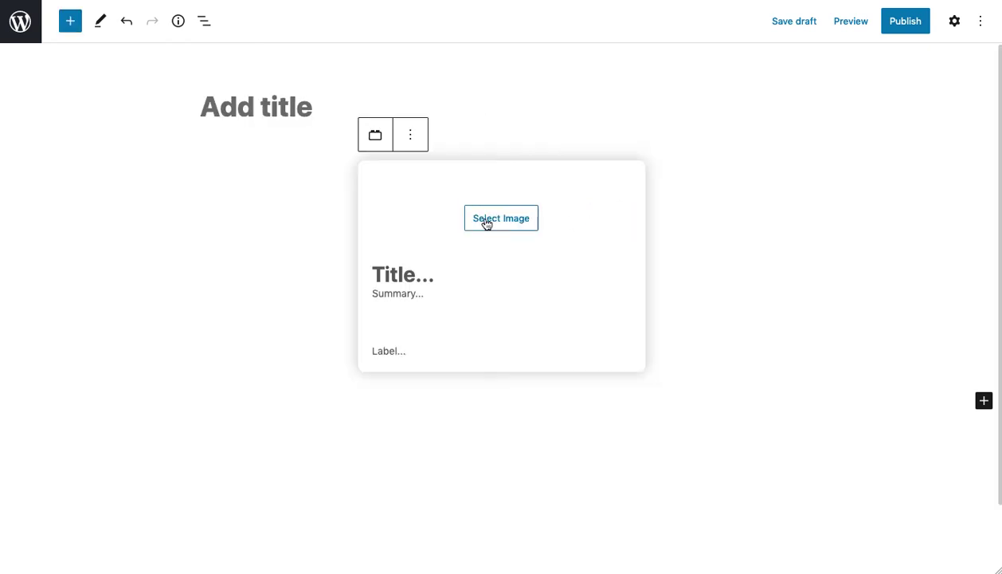
pyautogui.click(494, 224)
pyautogui.click(80, 185)
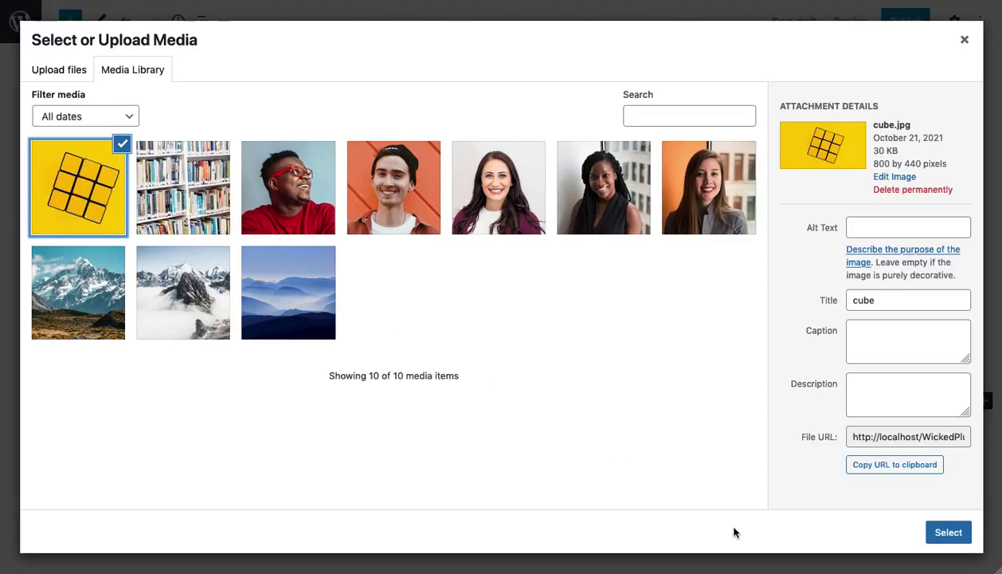
pyautogui.click(948, 532)
# - Enter "Case Study" as the card's title and "Learn how you can easily create blocks using Wicked Block Builder." as its summary
pyautogui.write('Case')
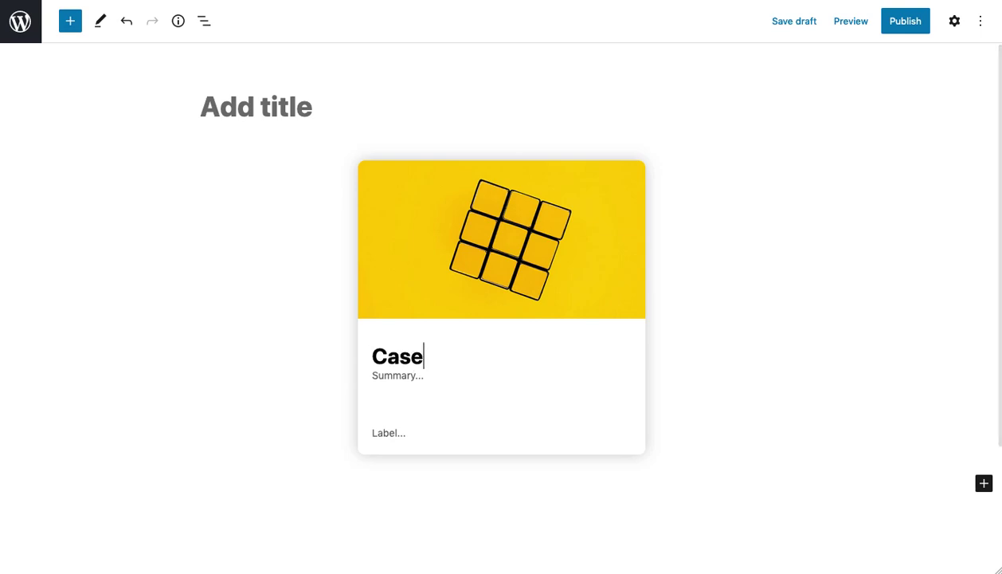
pyautogui.write(' Study')
pyautogui.click(396, 378)
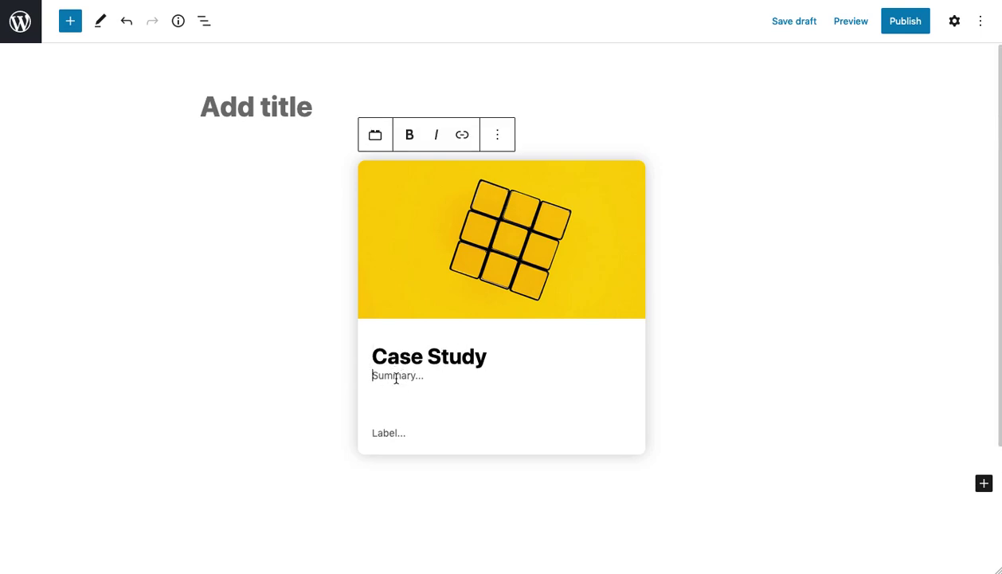
pyautogui.write('Learn ')
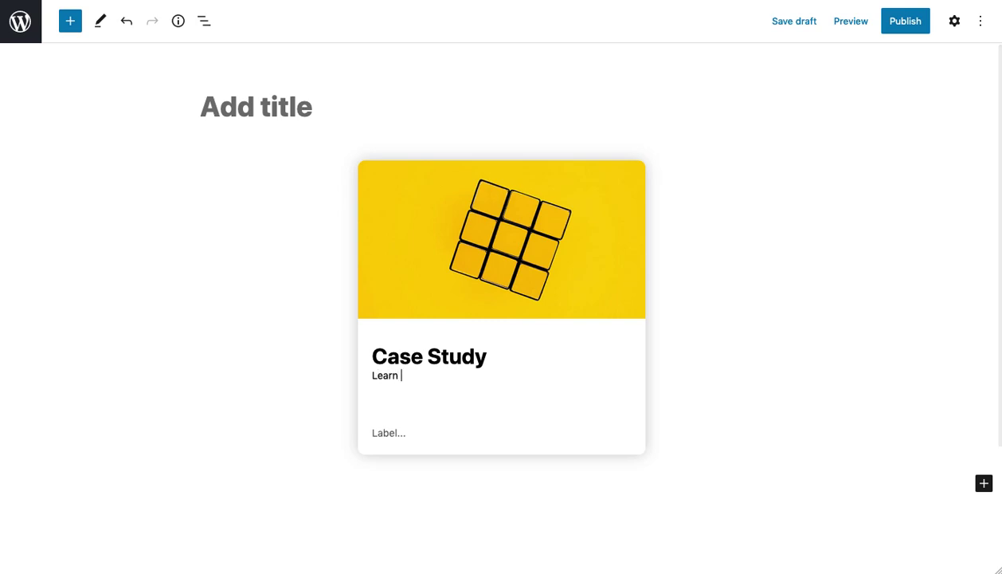
pyautogui.write('how you can easily create blocks usi')
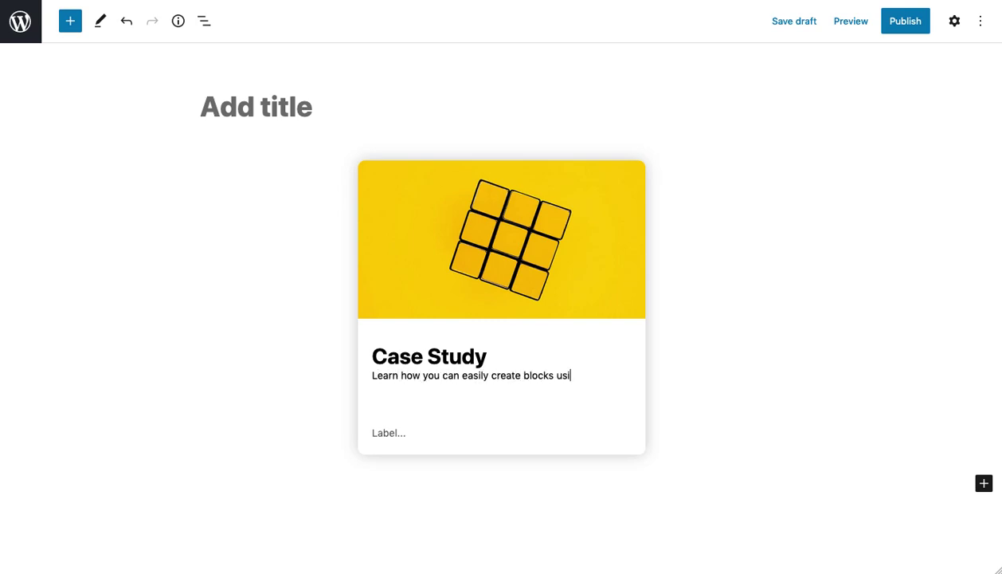
pyautogui.write('ng Wicked Block Builder.')
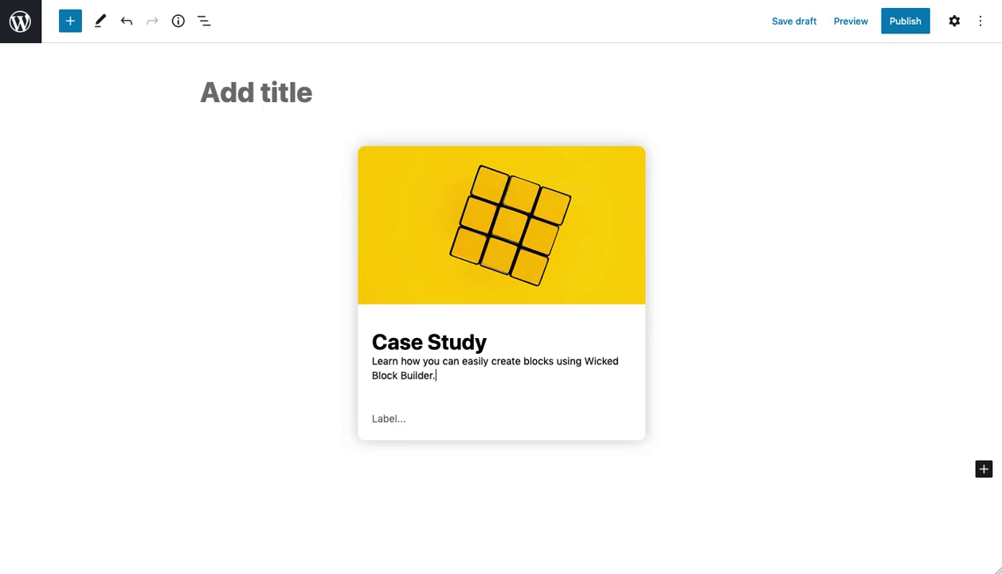
# - Label the card's button "Read More" and link the label text to "#"
pyautogui.click(394, 415)
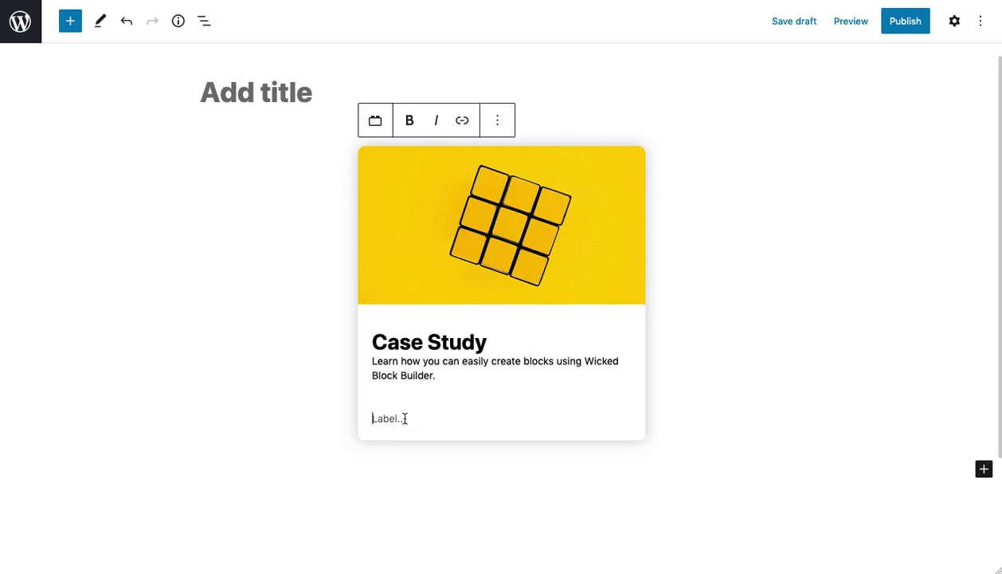
pyautogui.write('Read More')
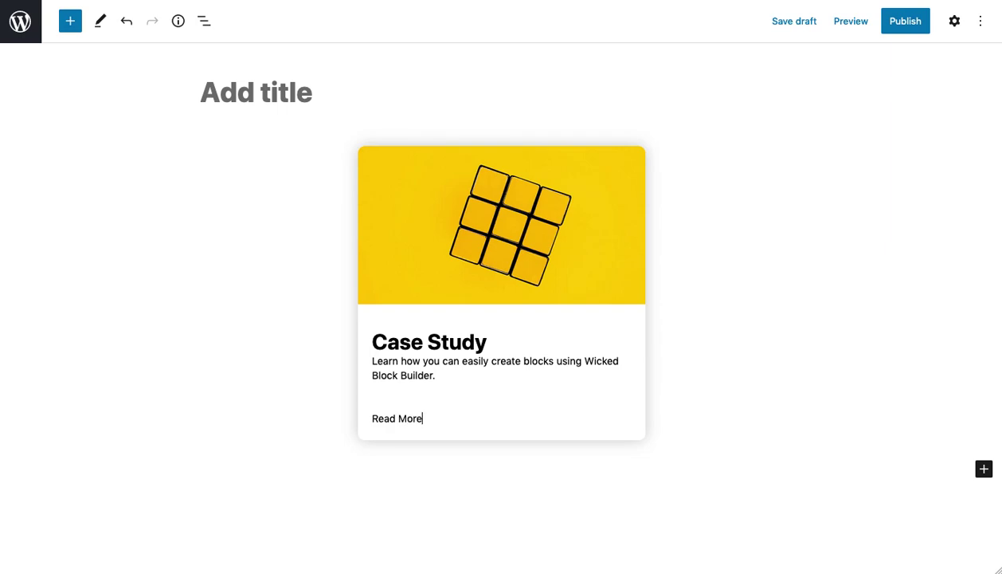
pyautogui.click(372, 418)
pyautogui.hotkey('shift', 'End')
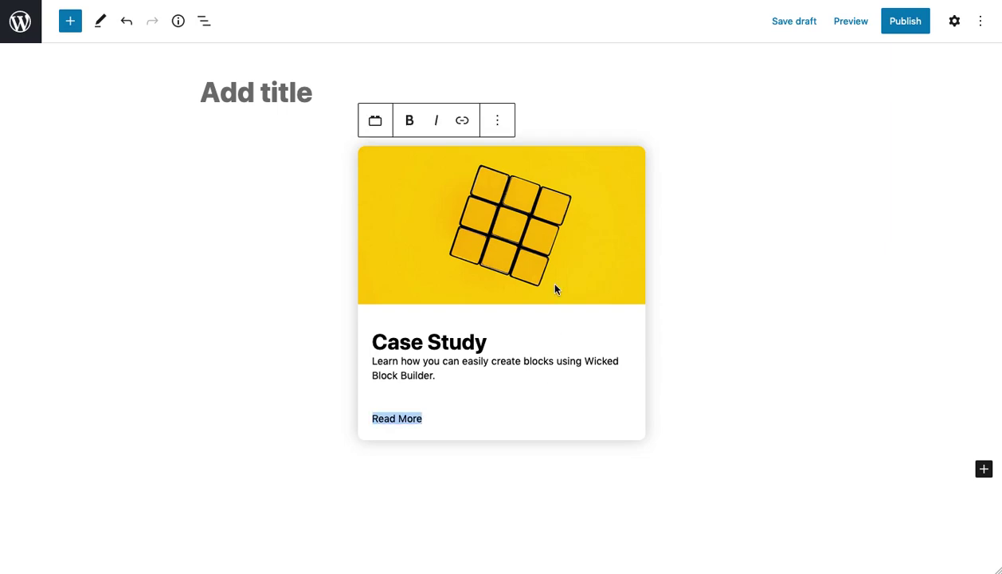
pyautogui.click(461, 122)
pyautogui.write('#')
pyautogui.click(503, 467)
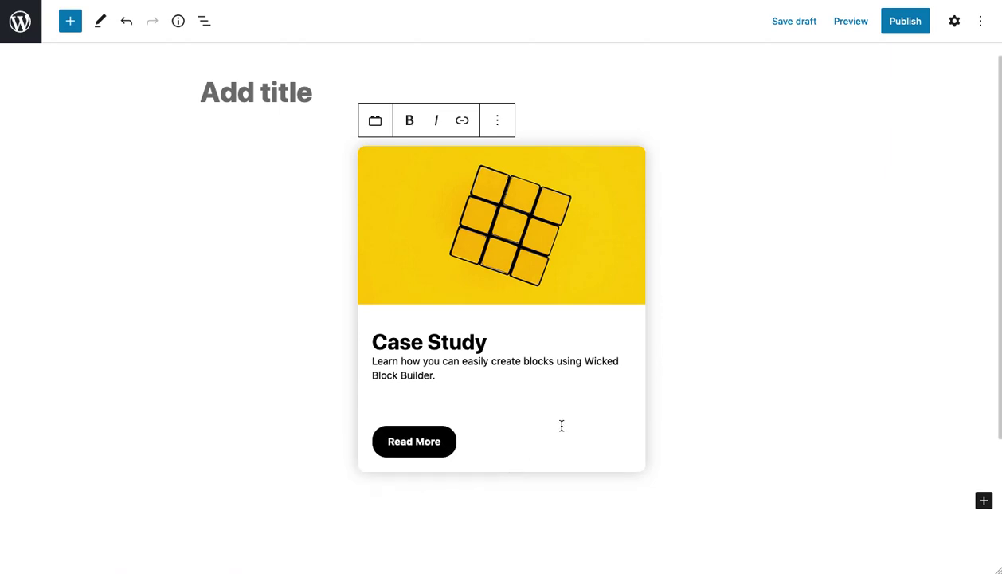